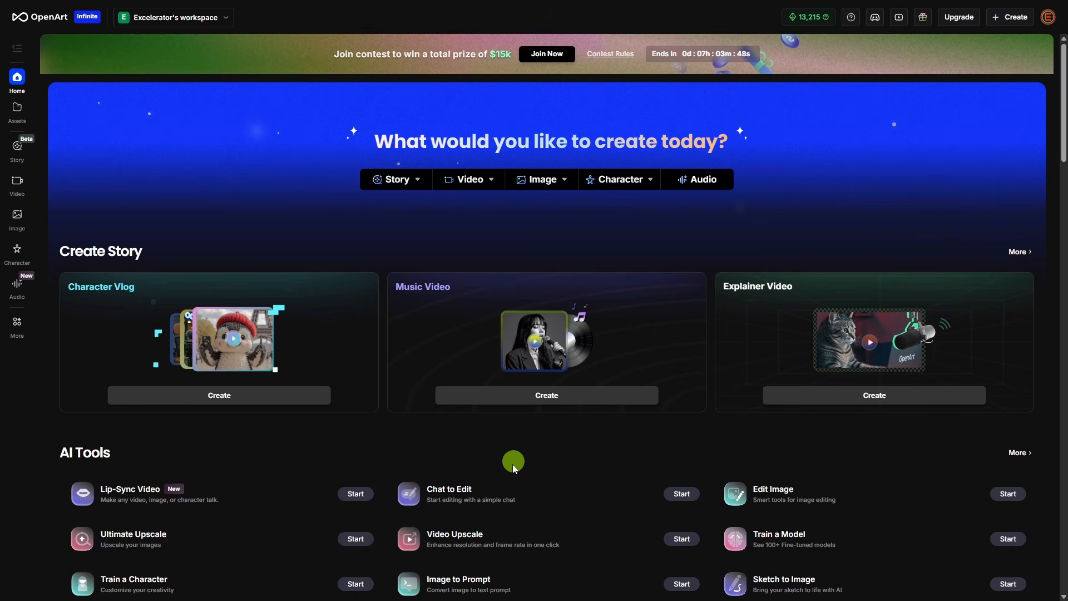
Open Chat to Edit and upload the portrait photo of the bald man in the dark blazer
click(537, 499)
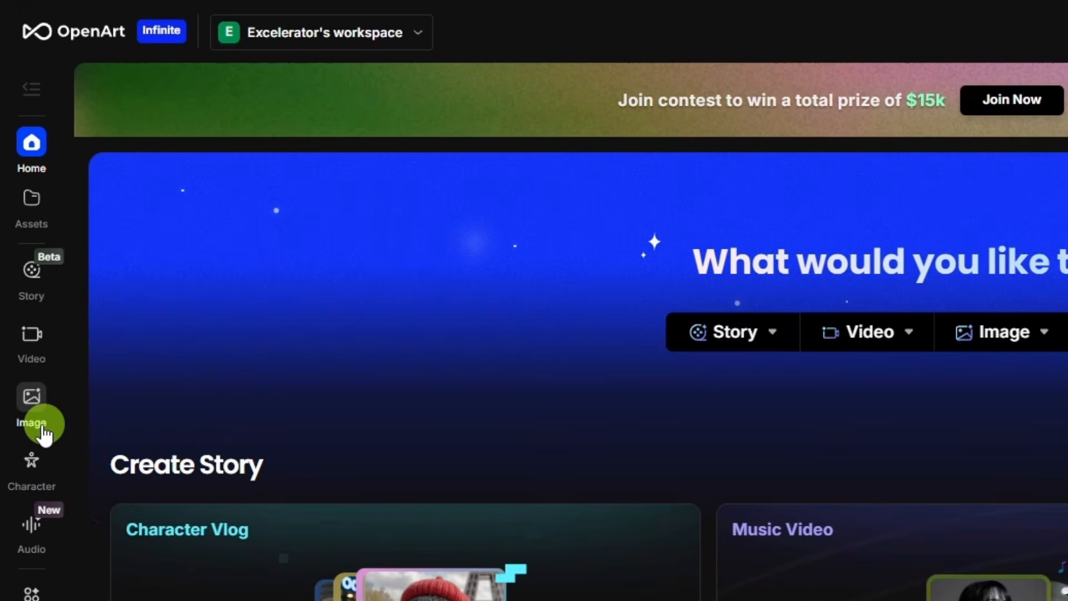
click(33, 423)
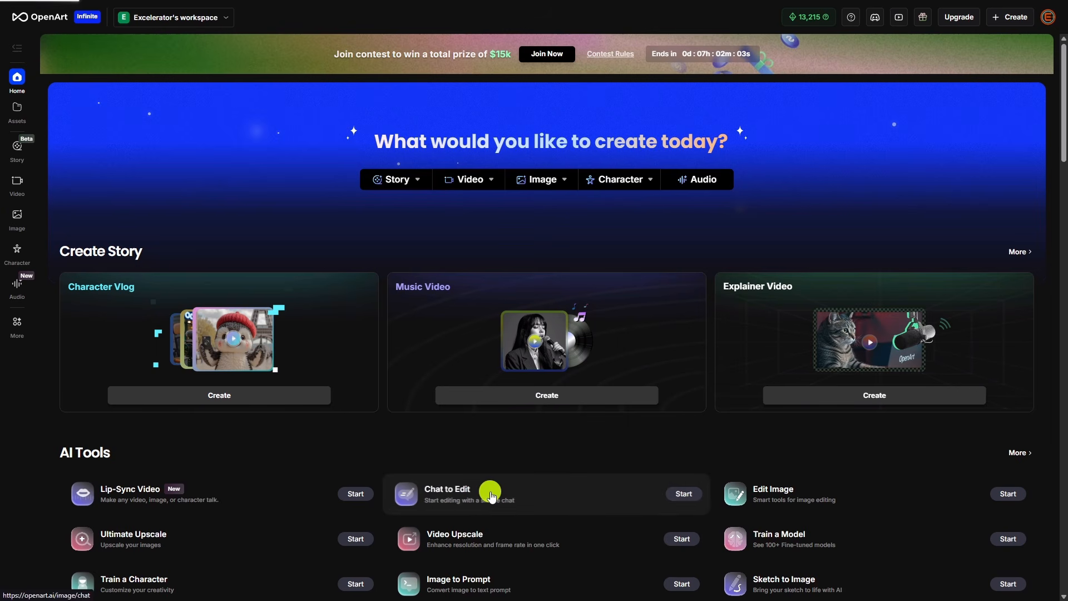
click(483, 492)
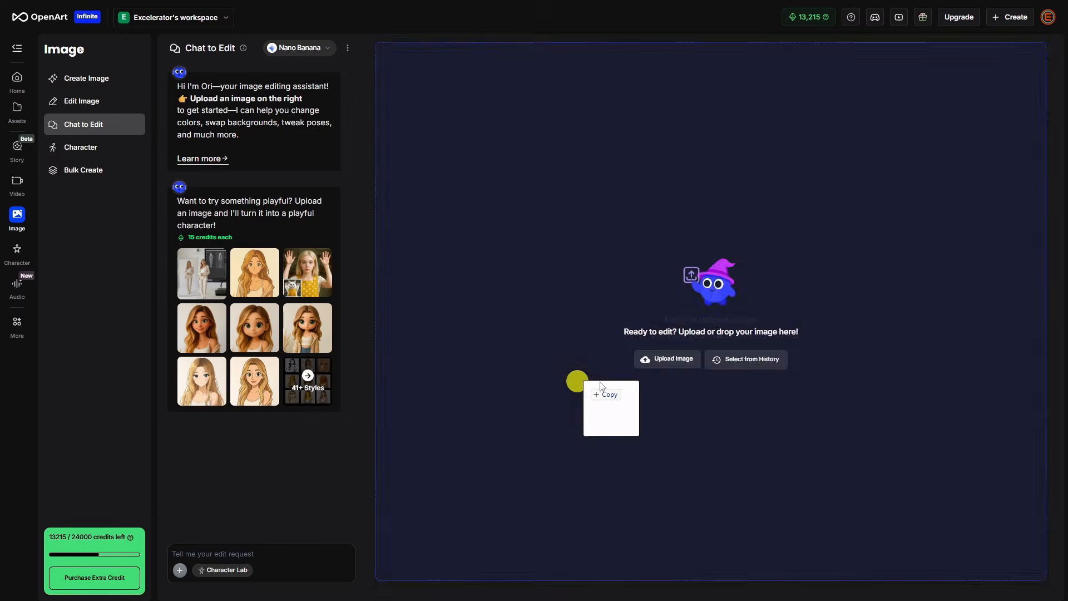
drag(598, 387, 664, 292)
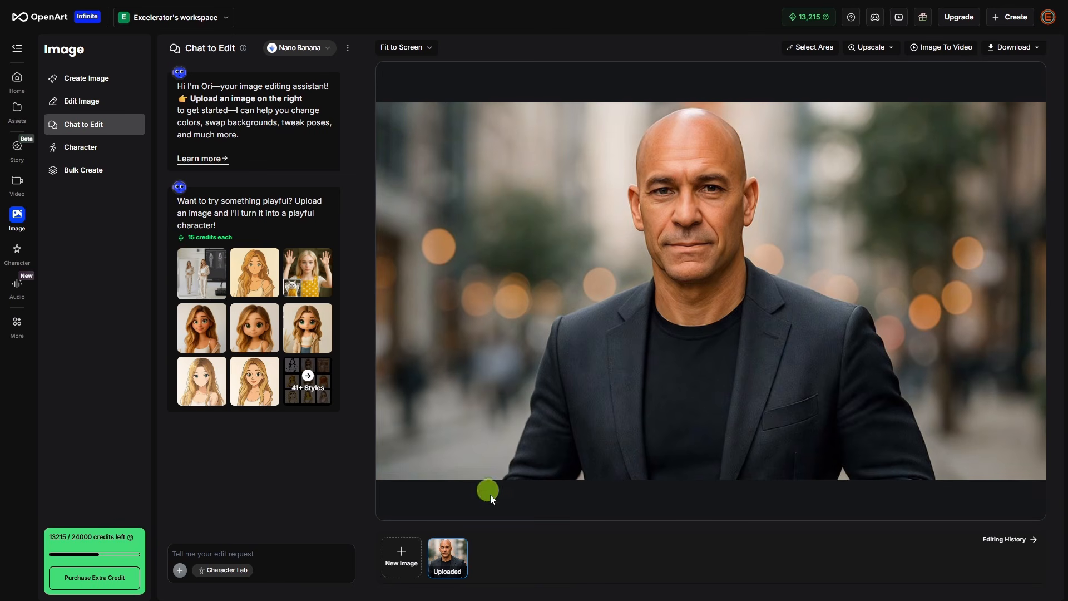
Request a photo of the man cheerfully arranging a bouquet in a florist's shop, wearing a yellow apron over his black t-shirt, without the blazer
mouse_move(455, 554)
text(create a photo of this man cheerfully arranging a bouquet in a florist's shop, wearing a yellow apron over his black t-shirt, remove the blazer.)
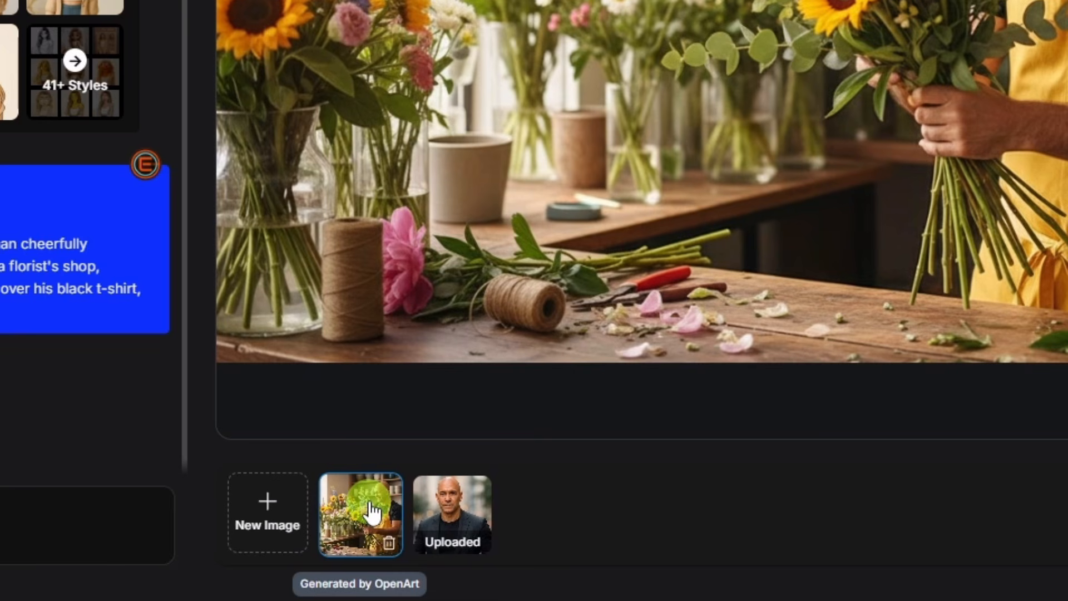
Select the uploaded portrait and attach the florist's shop and blue flower arrangement photos as reference images
click(448, 512)
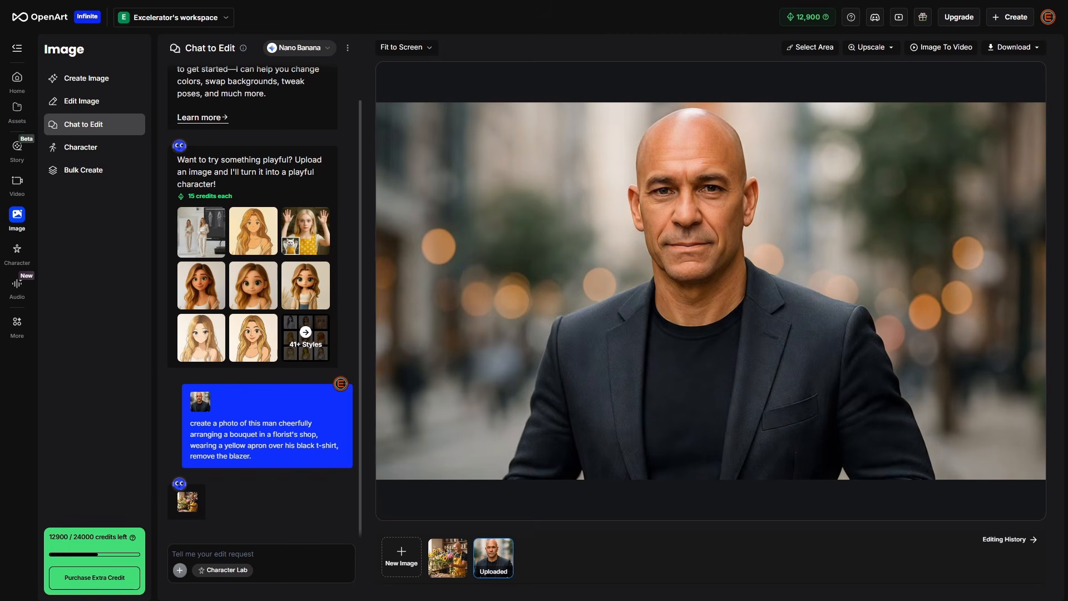
drag(99, 427, 293, 573)
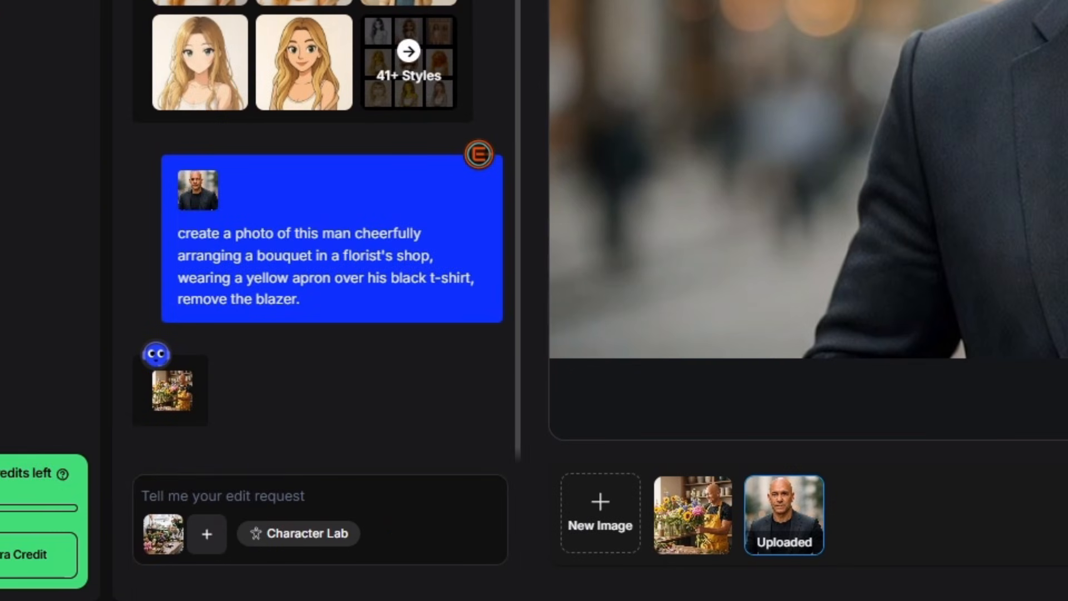
drag(610, 543, 249, 530)
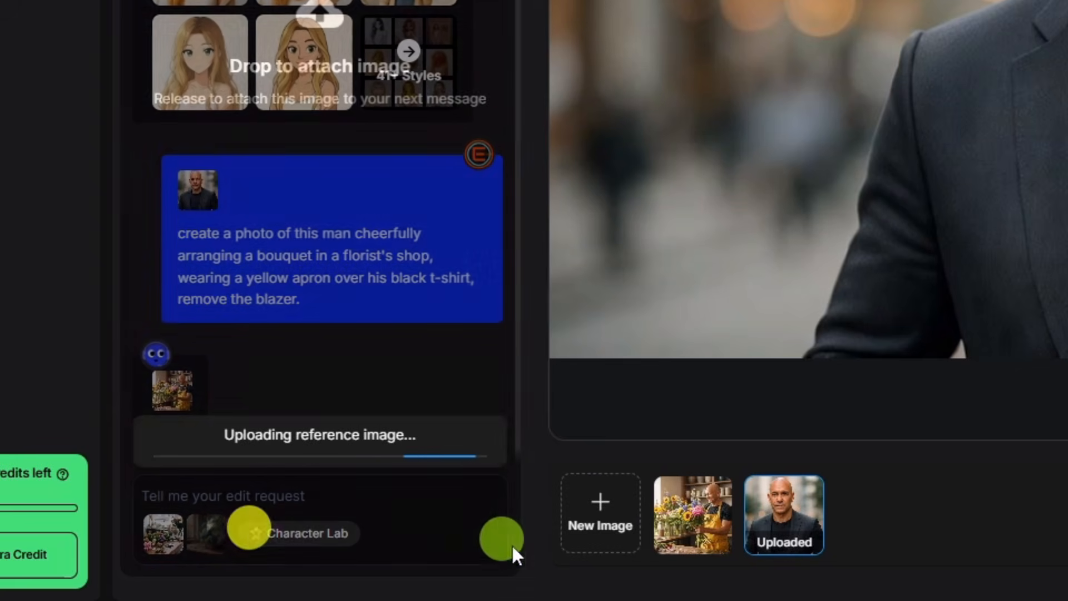
Request a photo of the man cheerfully assembling the blue carnation and fern arrangement in the referenced shop, wearing a yellow apron over his black t-shirt, no blazer
key(ctrl+v)
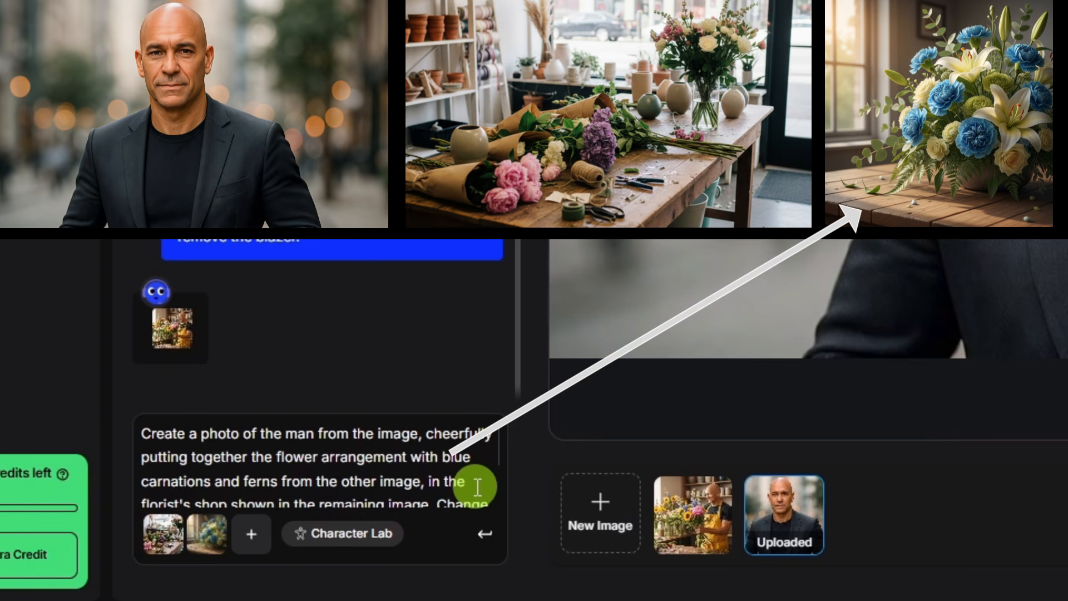
scroll(477, 484, down, 2)
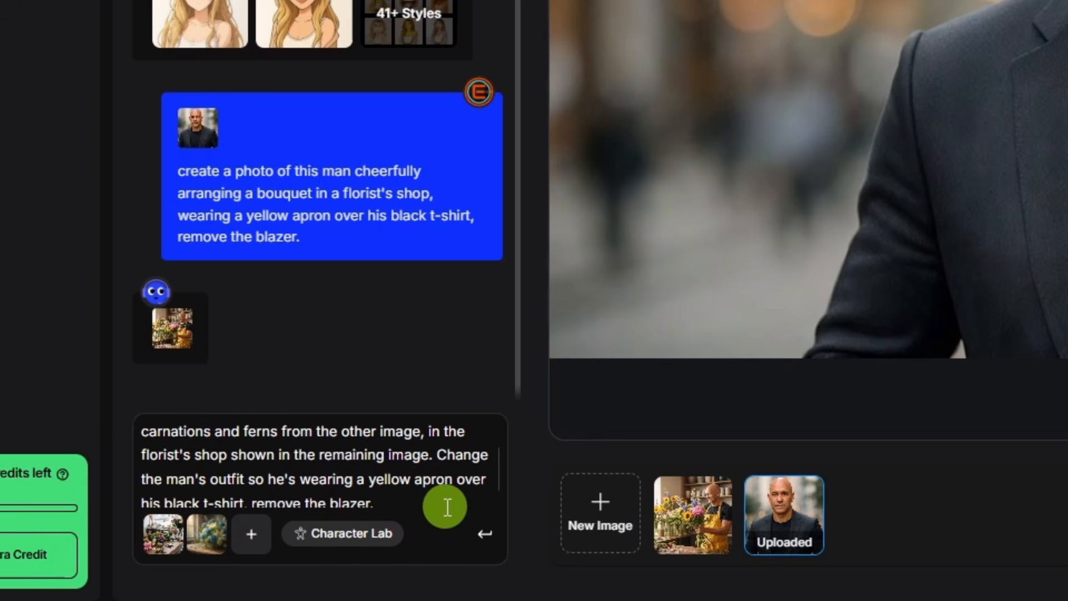
click(484, 536)
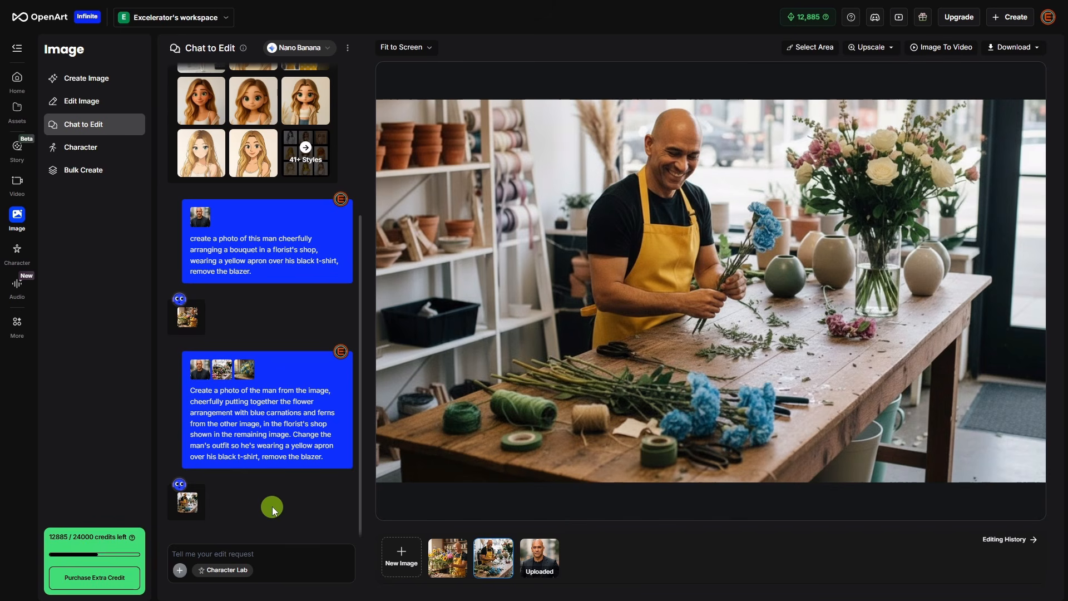
From the uploaded portrait, generate him alone at a backroom table counting money, with neatly stacked cash, a counting machine and a handwritten ledger
click(547, 556)
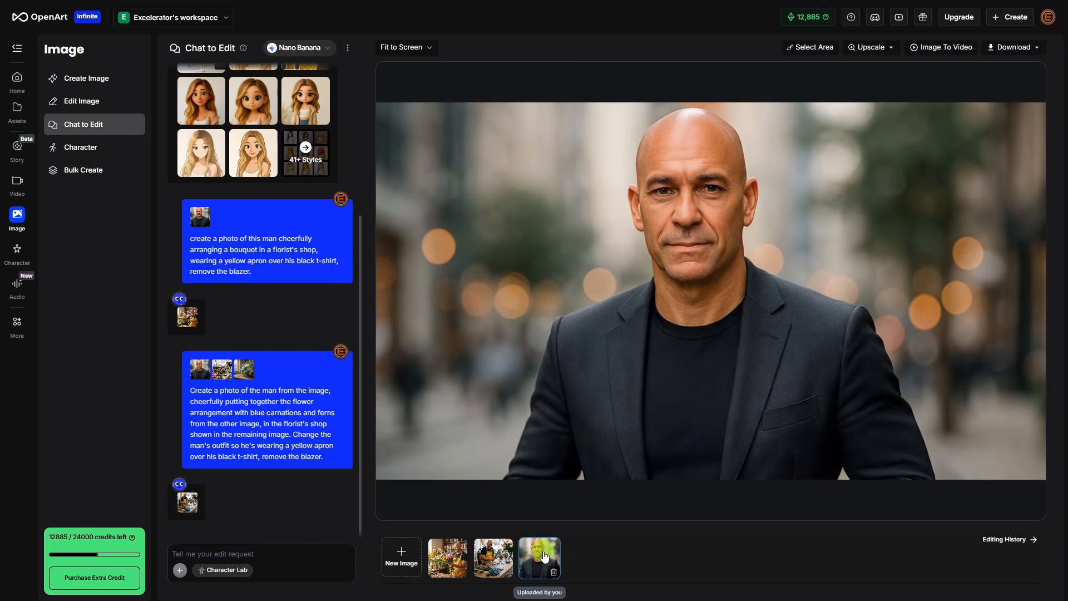
click(306, 505)
text(he's sitting alone at a table in a backroom counting money. Cash is neatly stacked on the table alongside a counting machine and a handwritten ledger.)
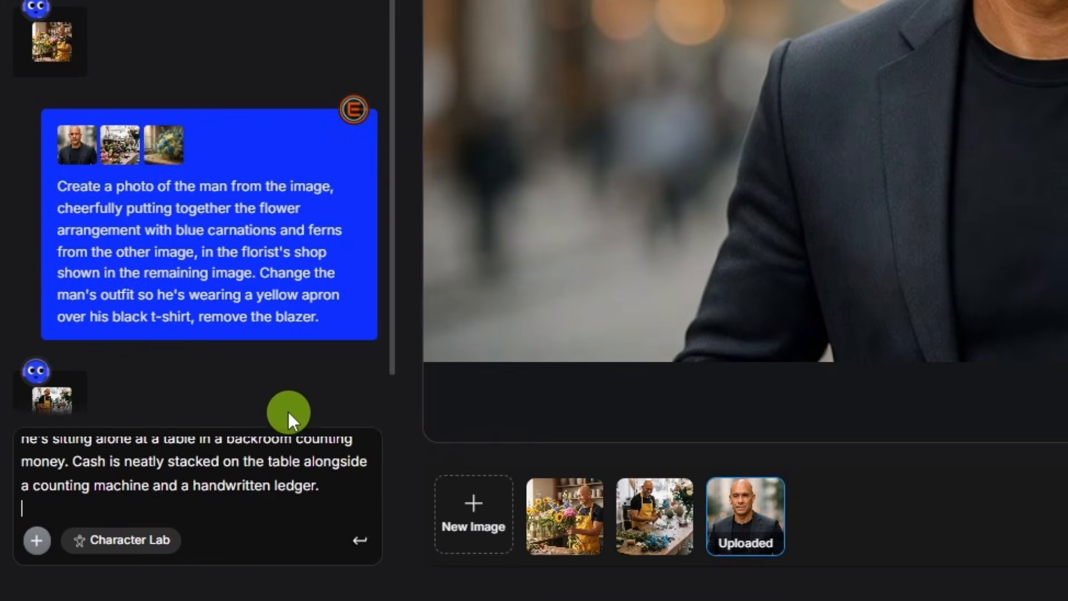
click(343, 568)
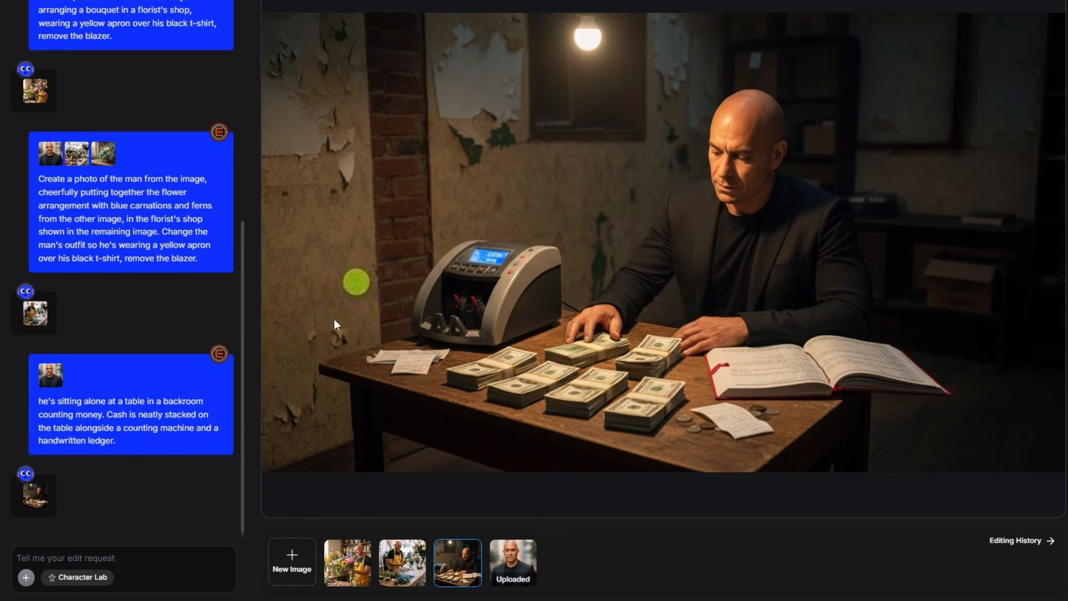
From the uploaded portrait, generate a midday security-camera view of him handing over a thick envelope in an alley, stamped "2025-09-08", "14:49:16 UTC", "CAM 4" and "W ALLEY"
click(522, 564)
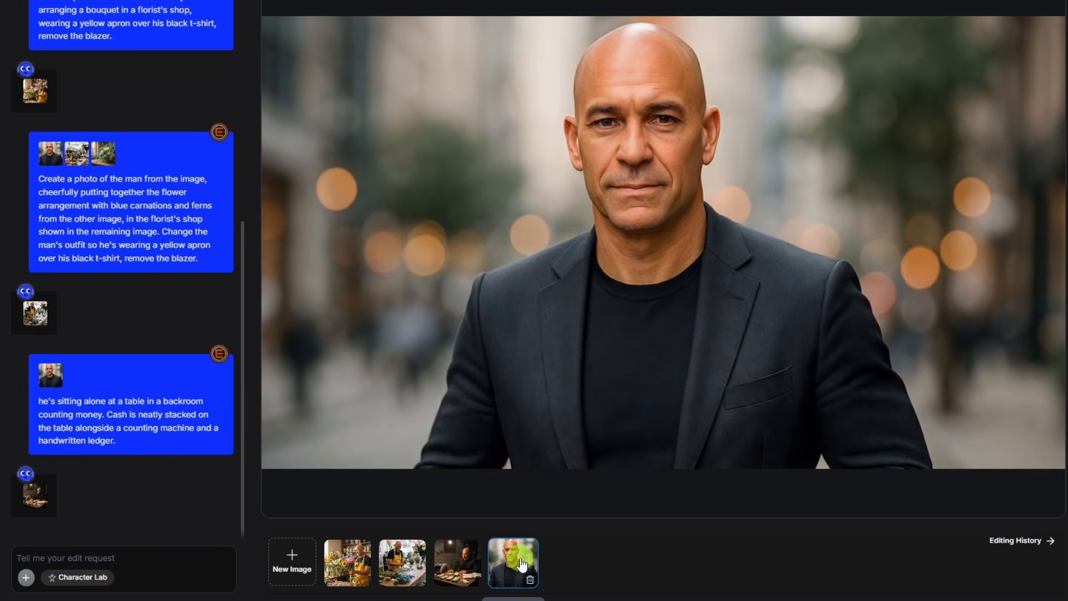
click(143, 552)
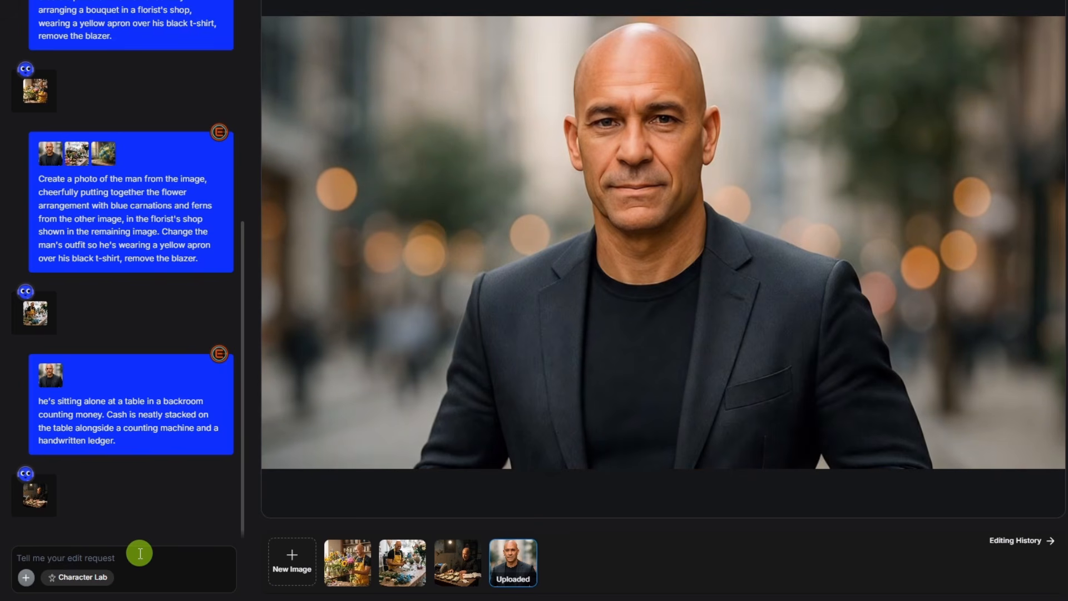
key(ctrl+v)
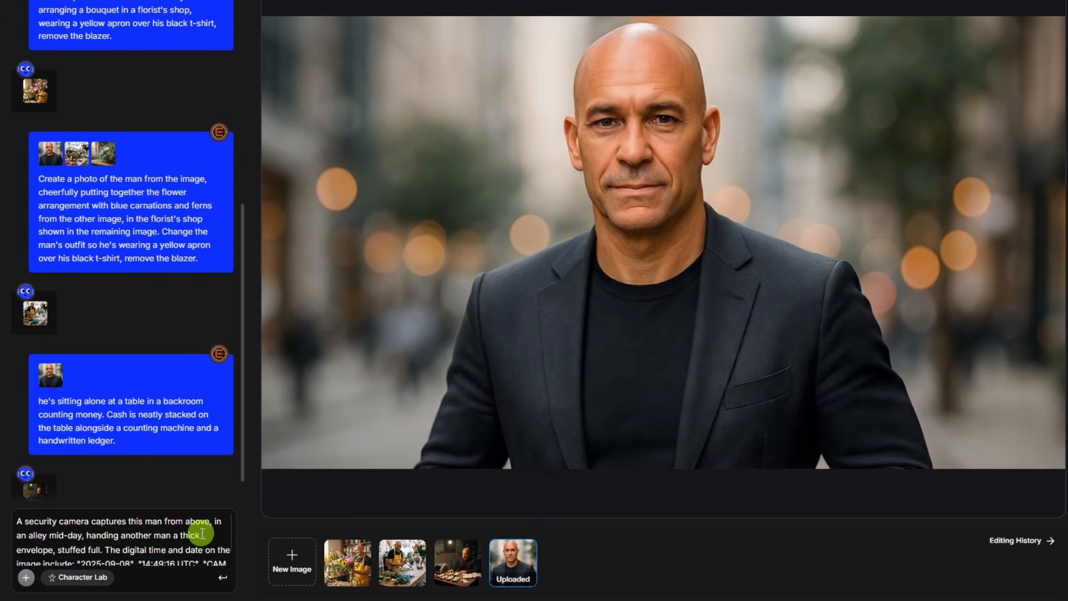
click(223, 581)
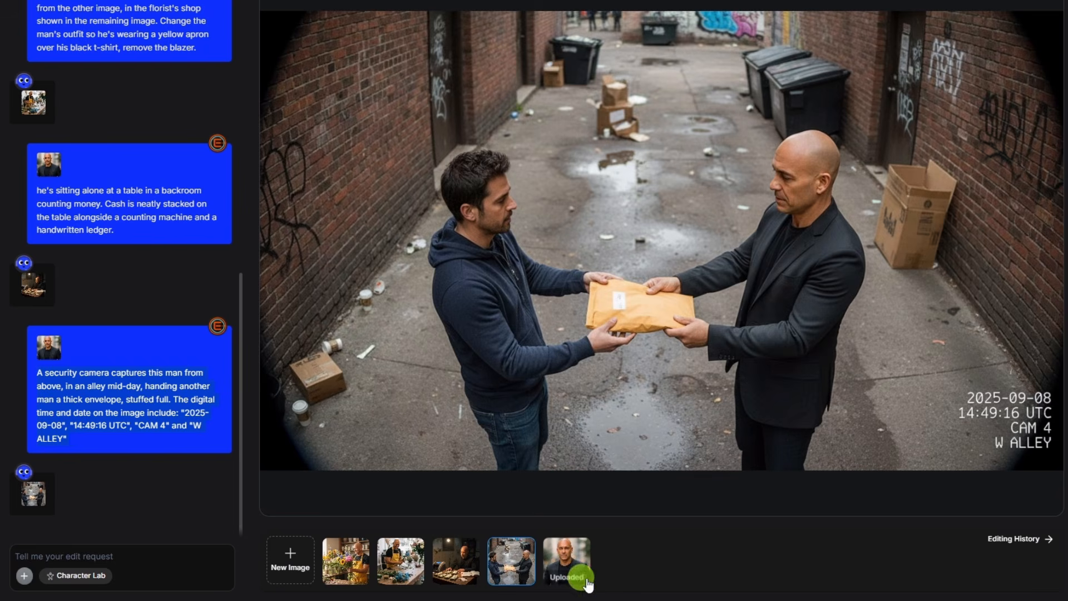
Generate a second version of the security-camera alley scene by submitting the same prompt with the uploaded portrait
click(570, 558)
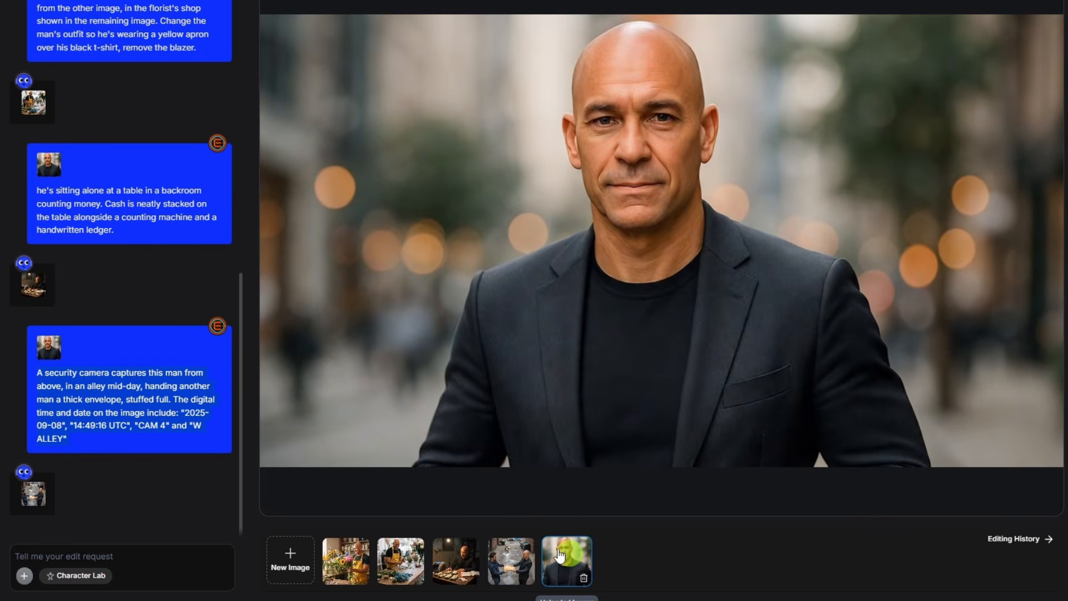
click(139, 552)
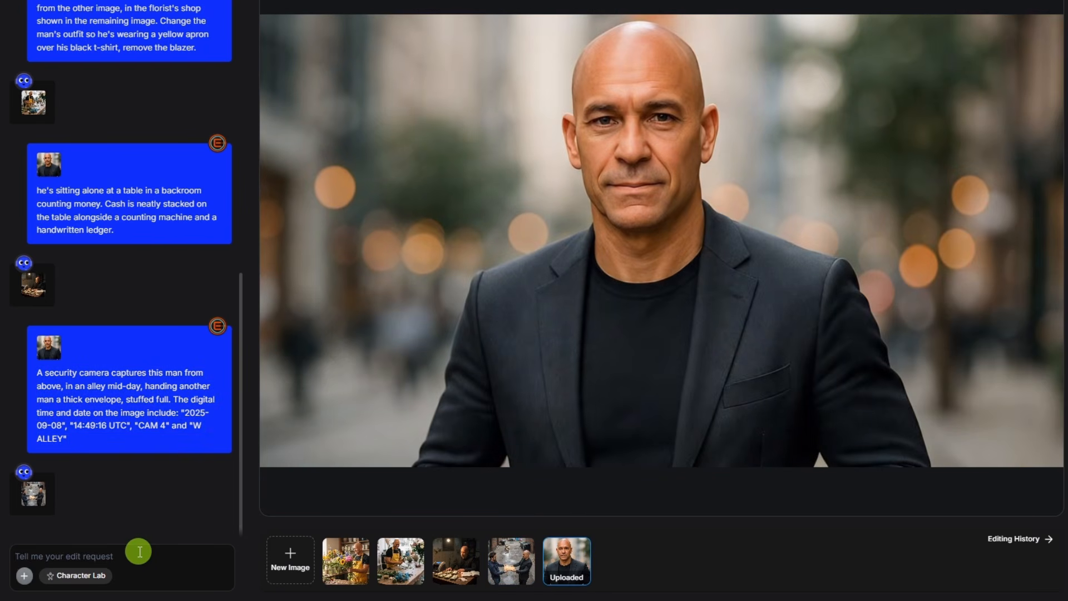
text(A security camera captures this man from above, in an alley mid-day, handing another man a thick envelope, stuffed full. The digital time and date on the image include: "2025-09-08", "14:49:16 UTC", "CAM 4" and "W ALLEY")
click(219, 575)
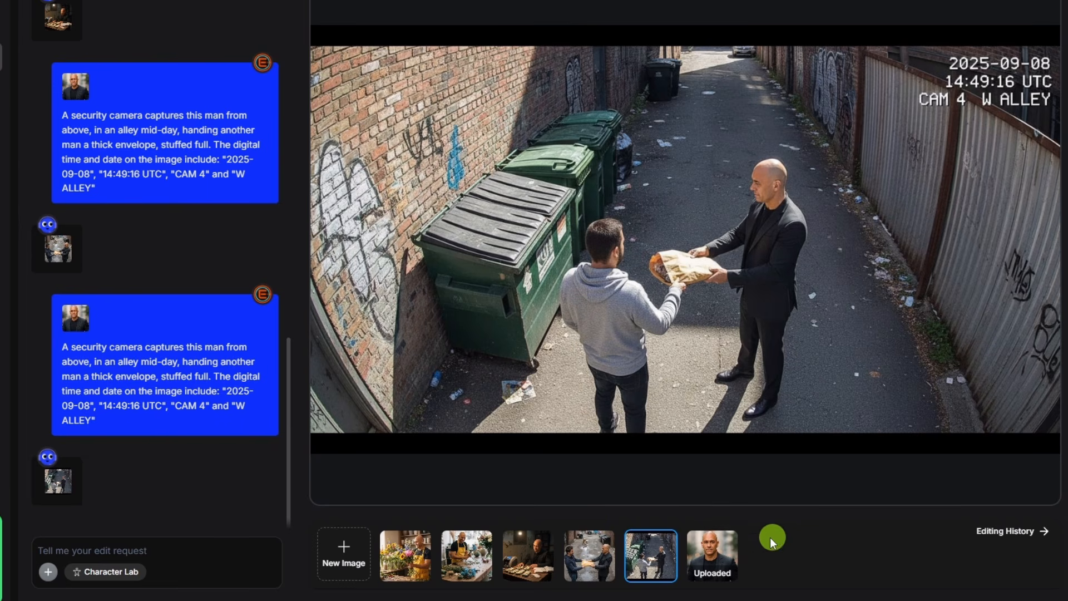
From the uploaded portrait, generate a close-up snapshot of the man giving a TED talk, taken from the side
click(721, 555)
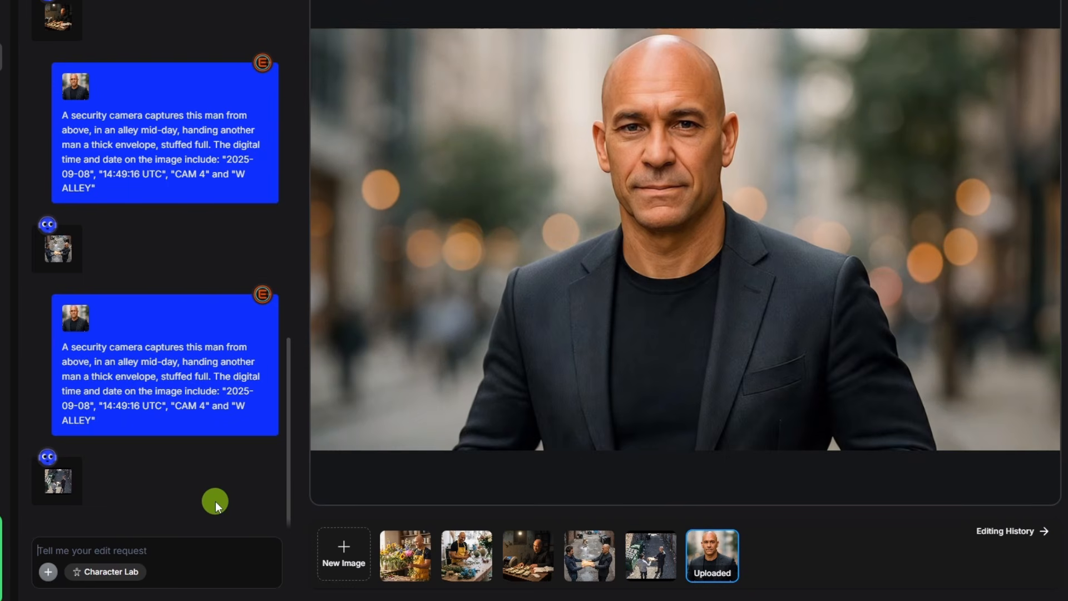
text(create a close-up snapshot of this man giving a TED talk, taken from the side)
click(268, 576)
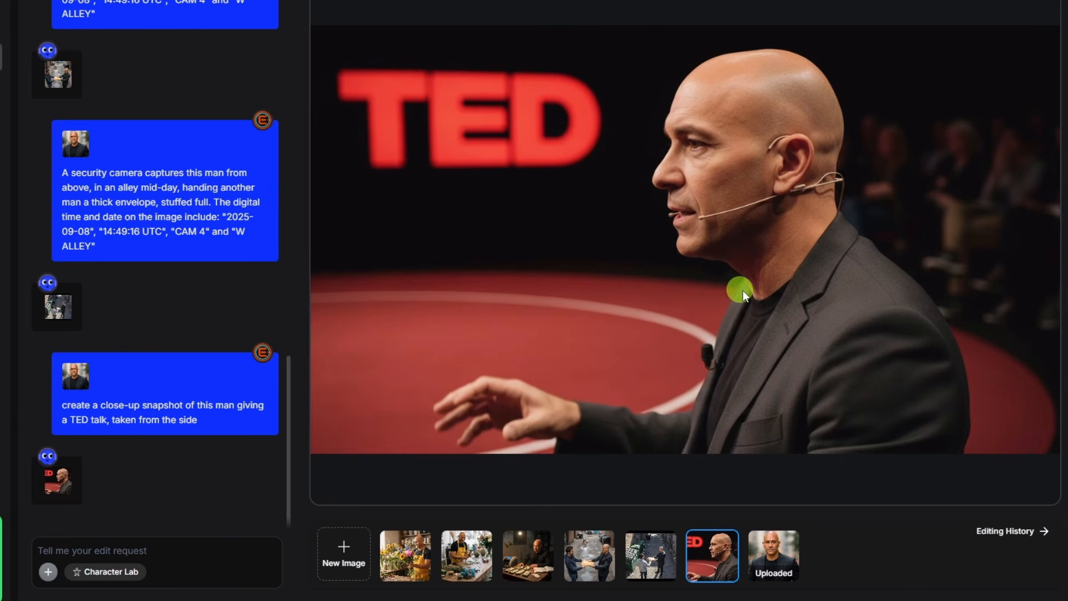
Return to the uploaded portrait and submit another edit request for it
click(774, 556)
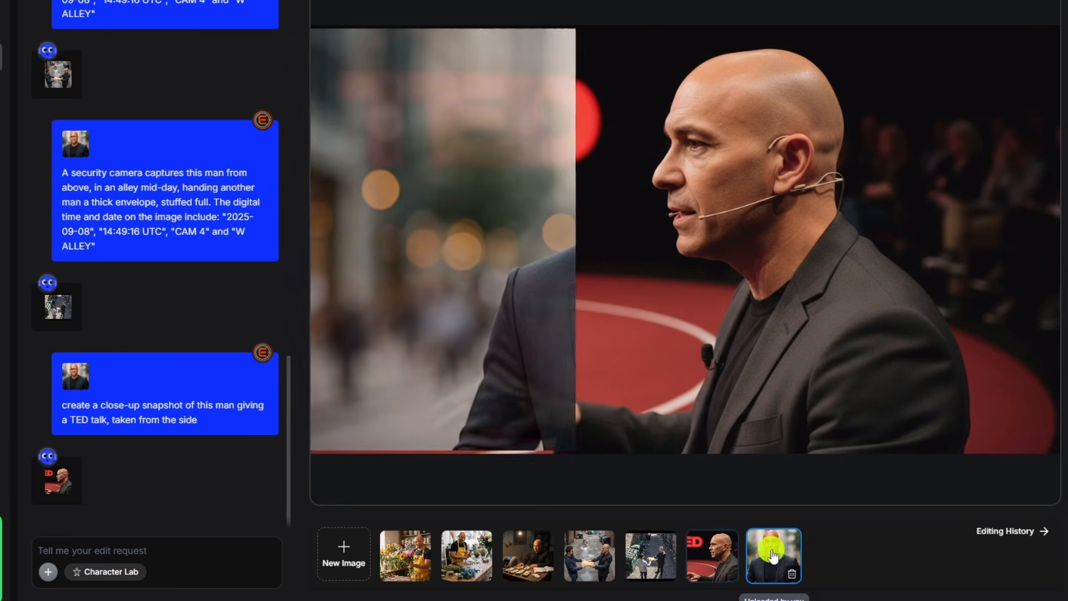
click(170, 550)
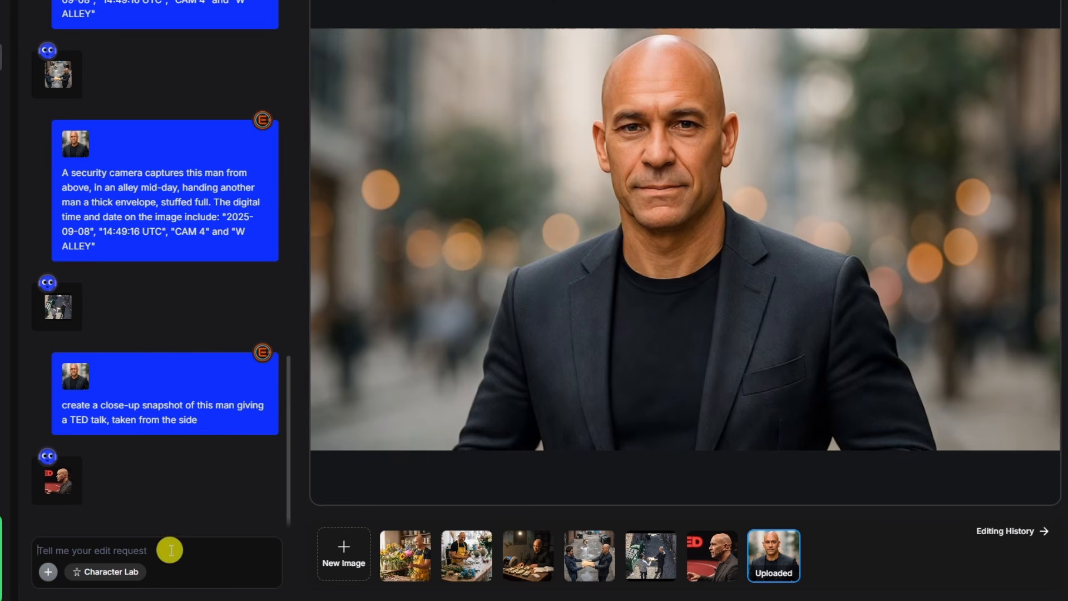
text(create a close-up snapshot of this man giving a TED talk, taken from the side)
click(266, 579)
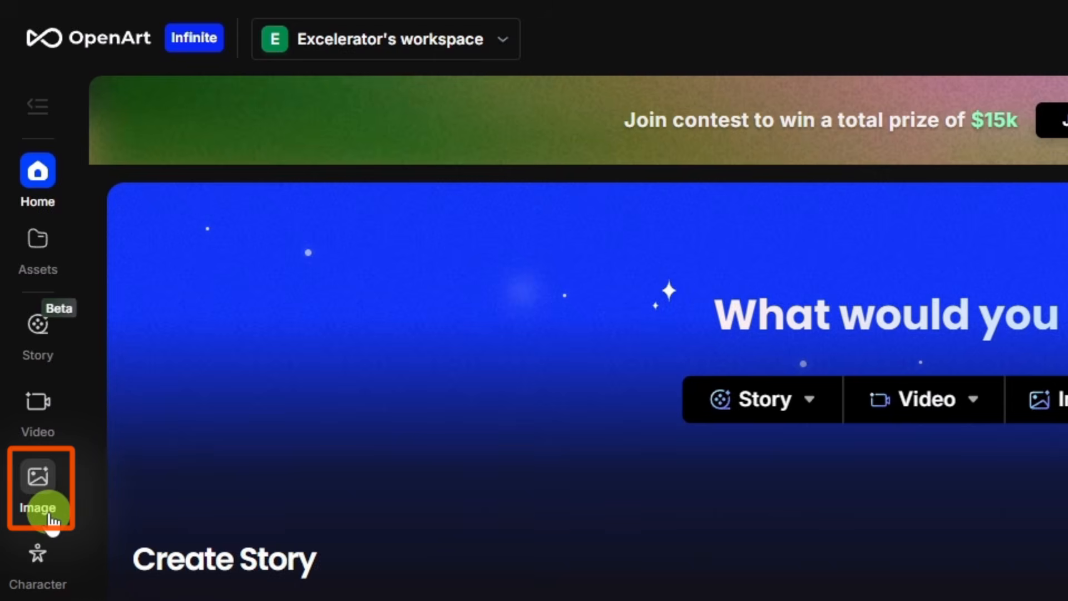
Open the image creation page, browse the public models and choose Nano Banana
click(38, 490)
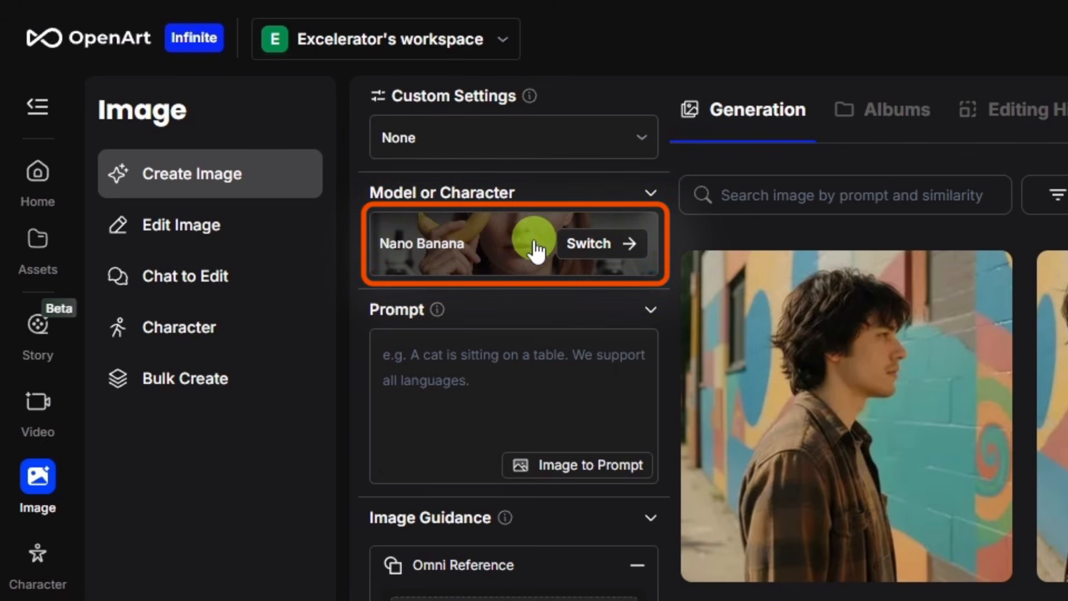
click(513, 250)
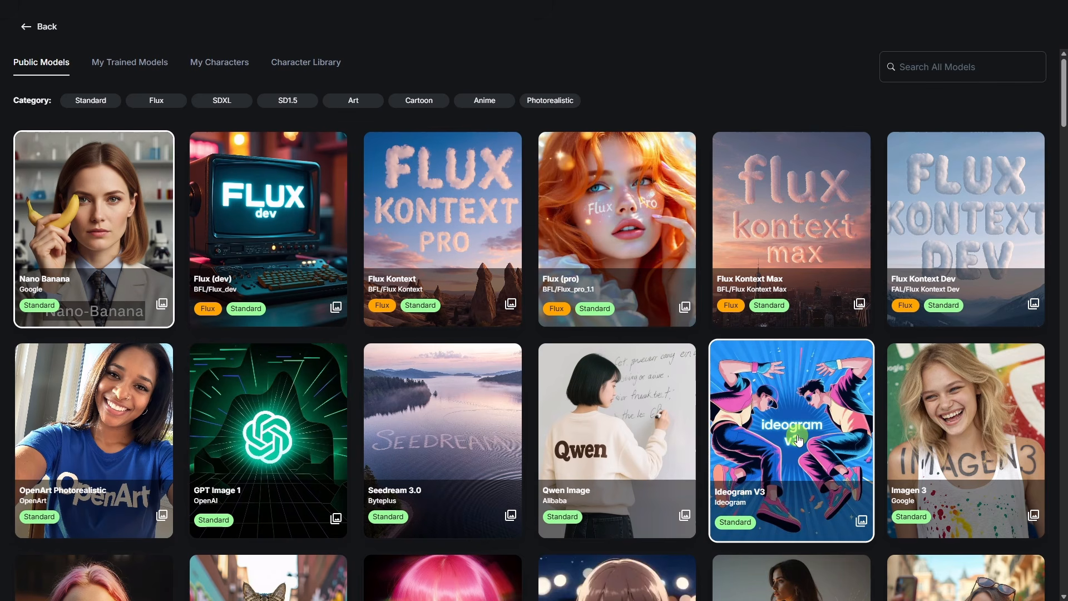
scroll(526, 340, down, 4)
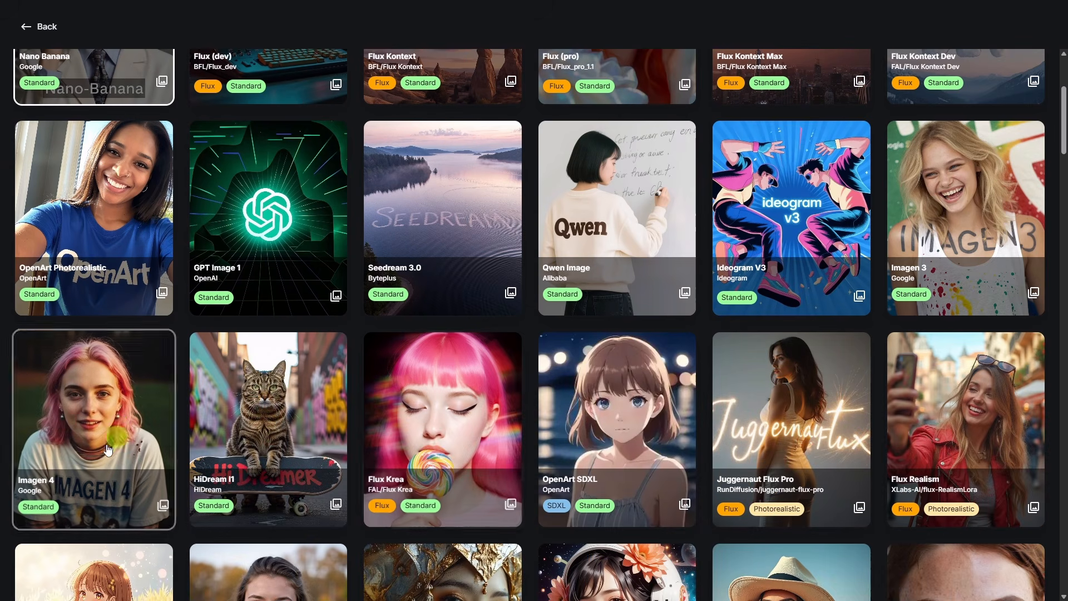
scroll(111, 440, up, 4)
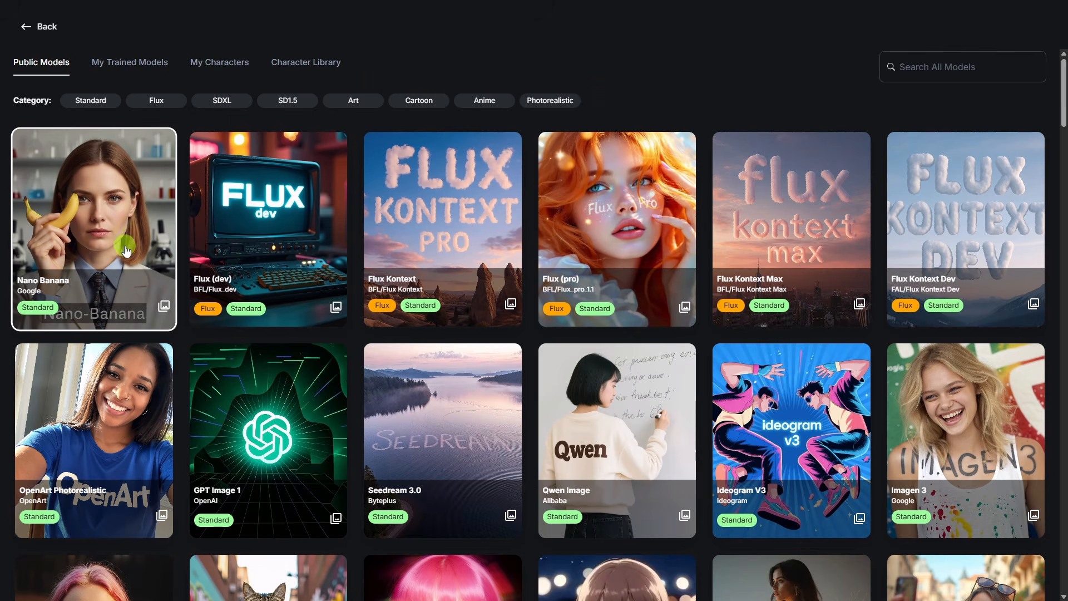
click(136, 241)
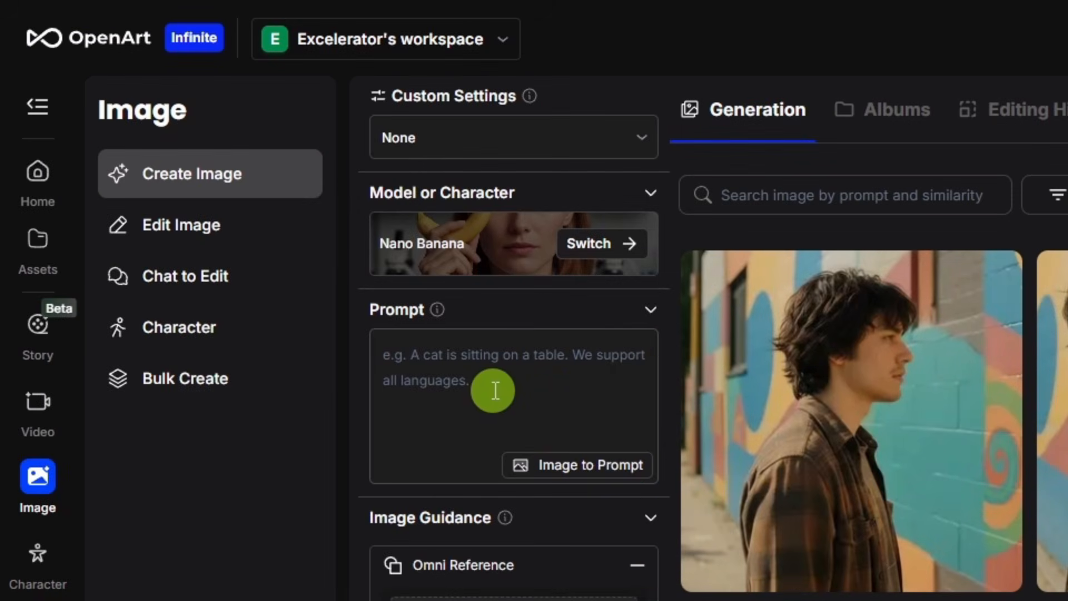
Enter the prompt "Put this man in a red Adidas tracksuit, running on a treadmill in a gym.", turn off Auto Enhance and open its options
click(495, 391)
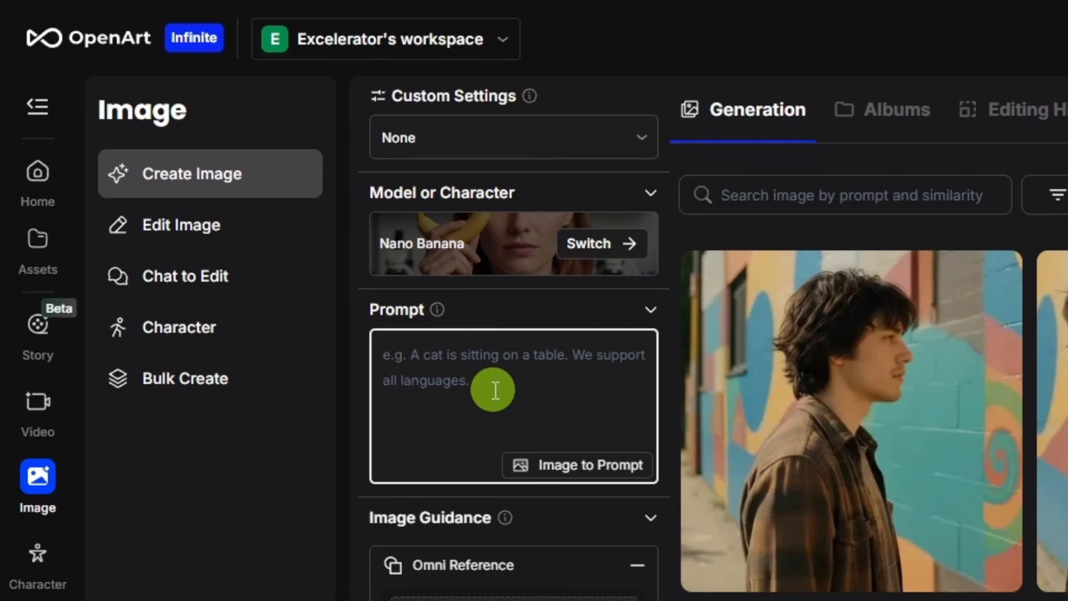
text(Put this man in a red Adidas tracksuit, running on a treadmill in a gym.)
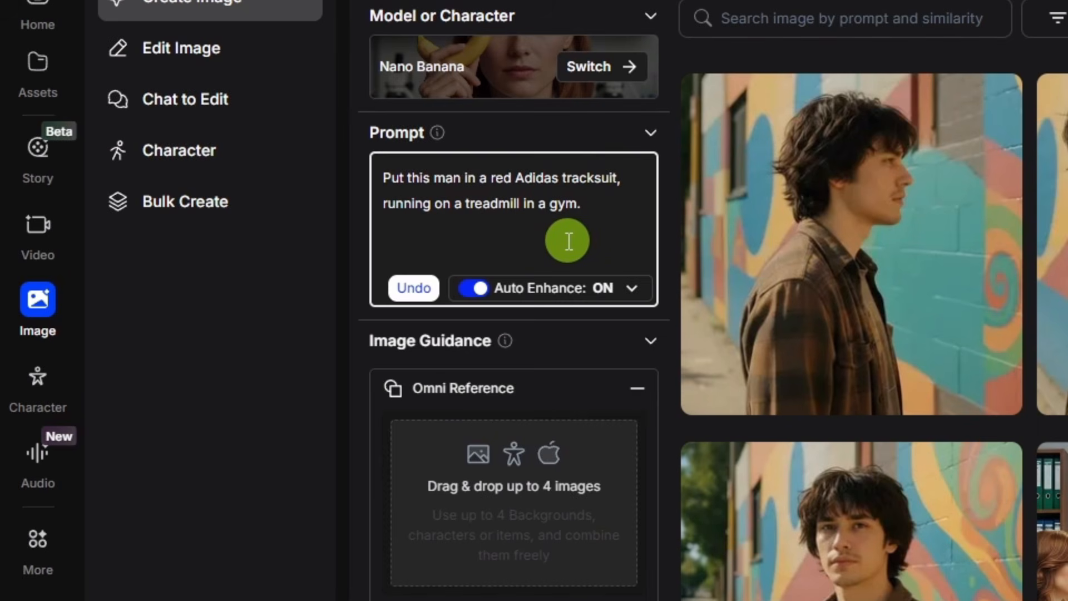
click(477, 288)
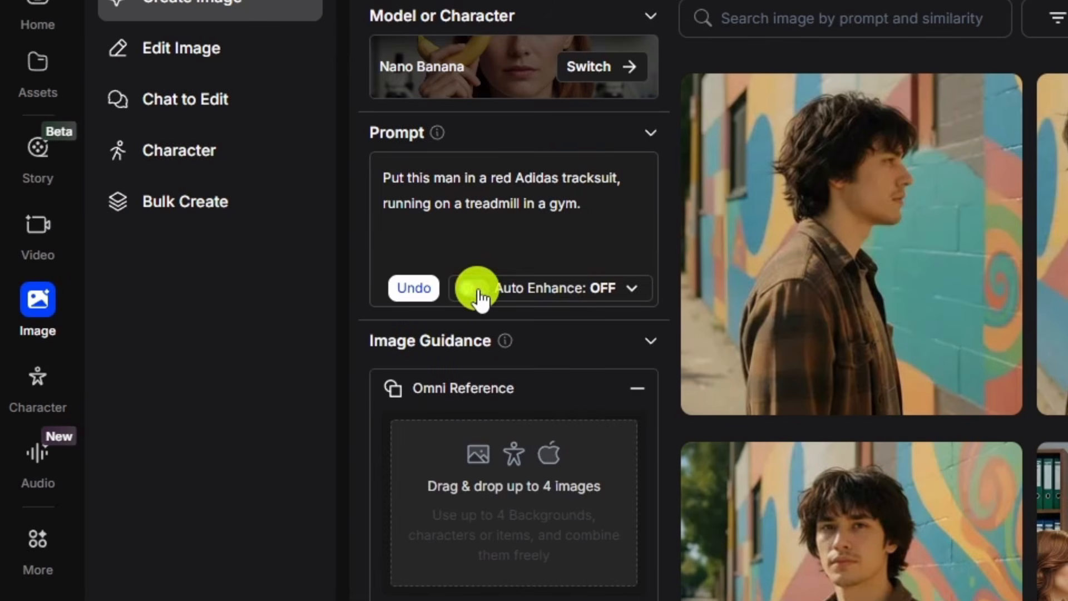
click(633, 289)
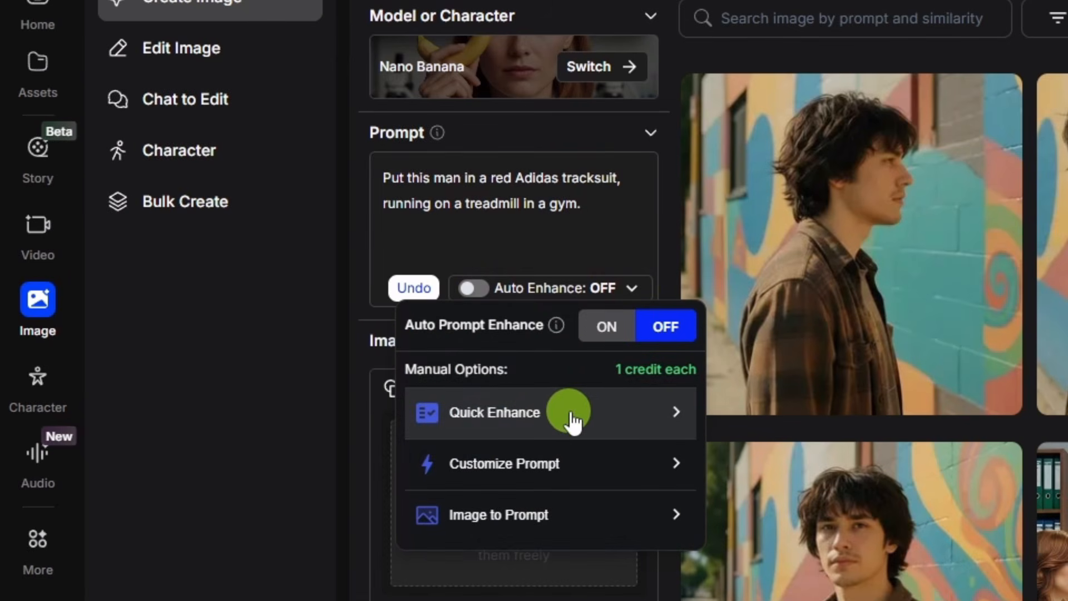
Close the prompt enhancement options and add the bald man's portrait as the first Omni Reference image for guidance
click(609, 218)
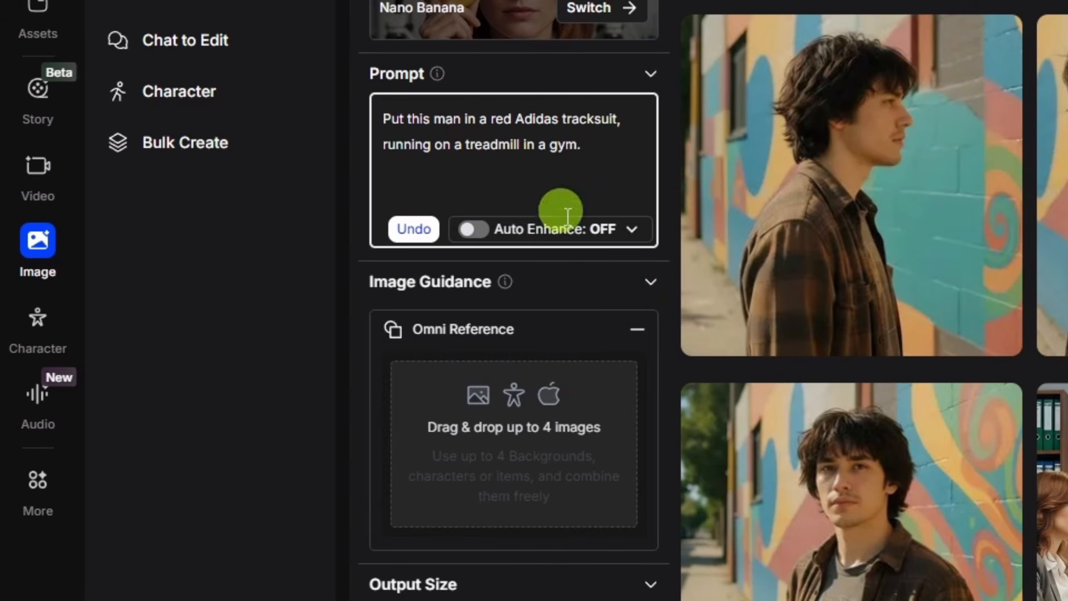
click(648, 290)
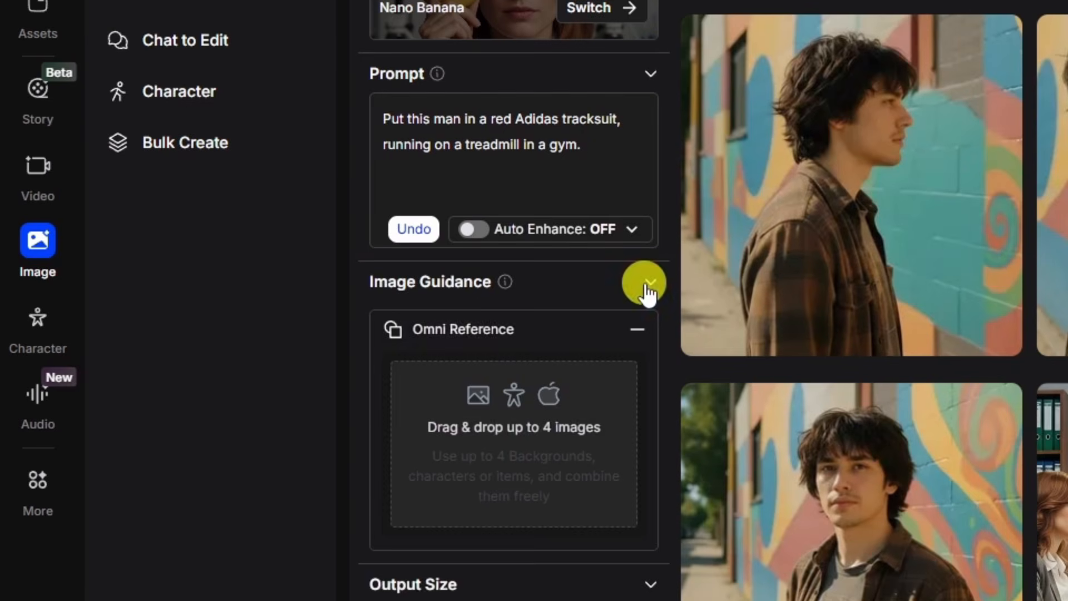
click(577, 295)
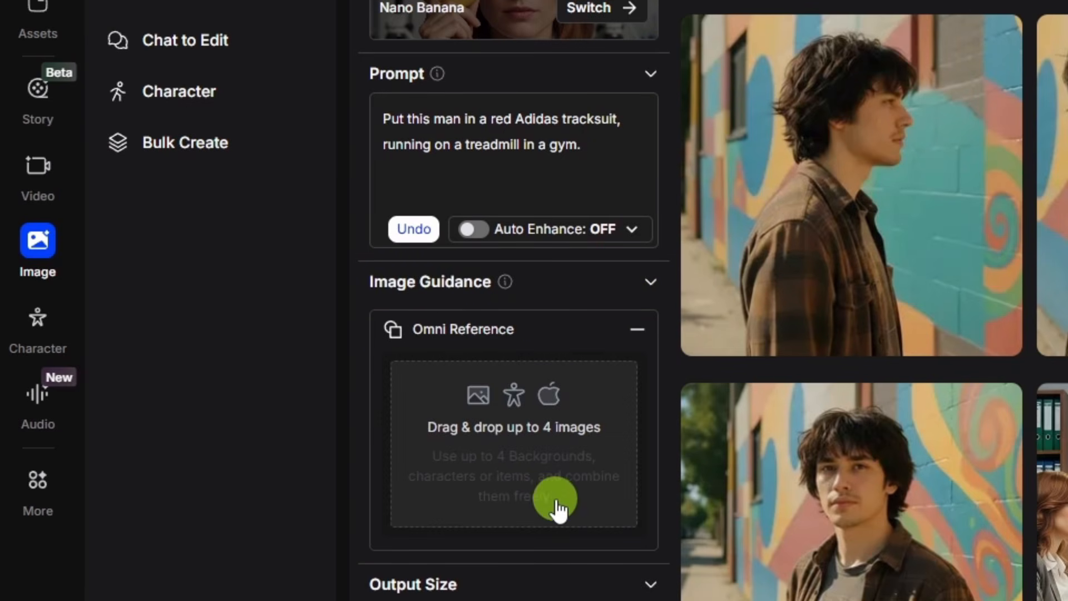
click(521, 476)
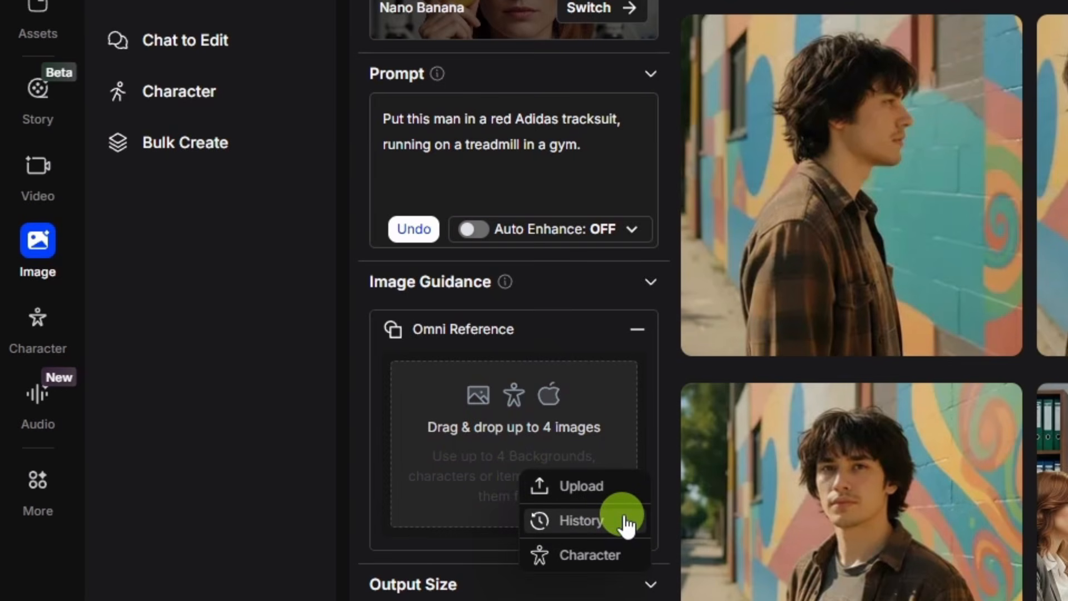
click(618, 556)
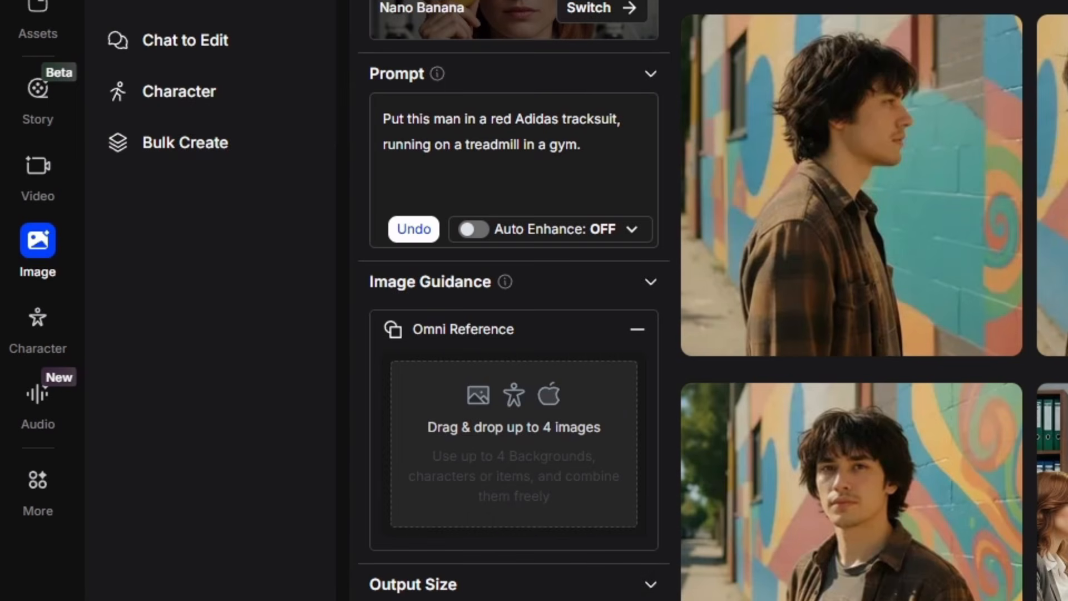
drag(159, 495, 529, 489)
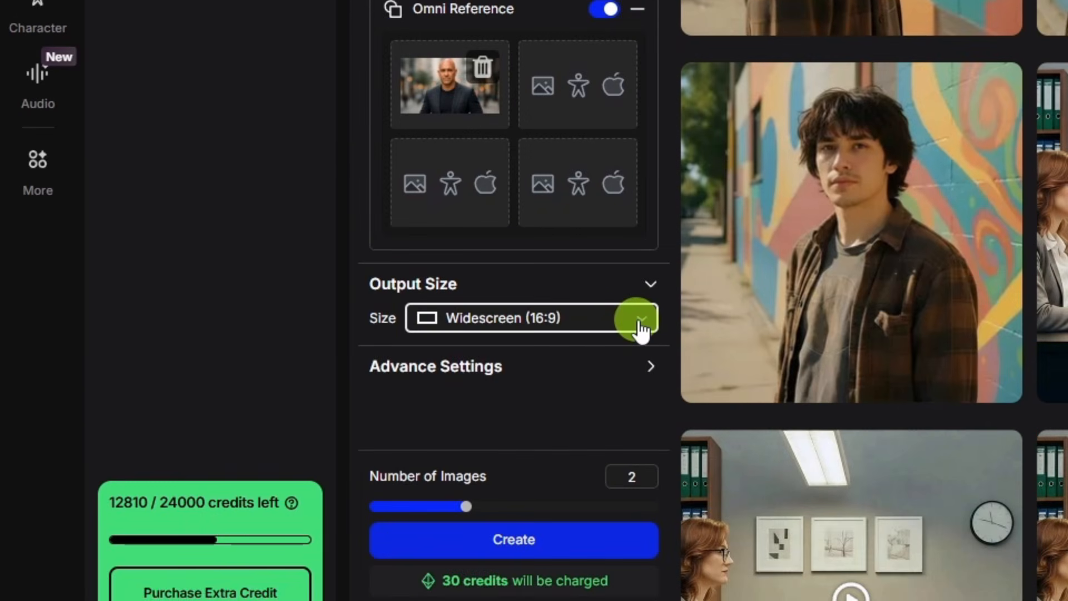
Review the available output sizes and the upscale choices in the advanced settings, keeping Widescreen (16:9)
click(639, 322)
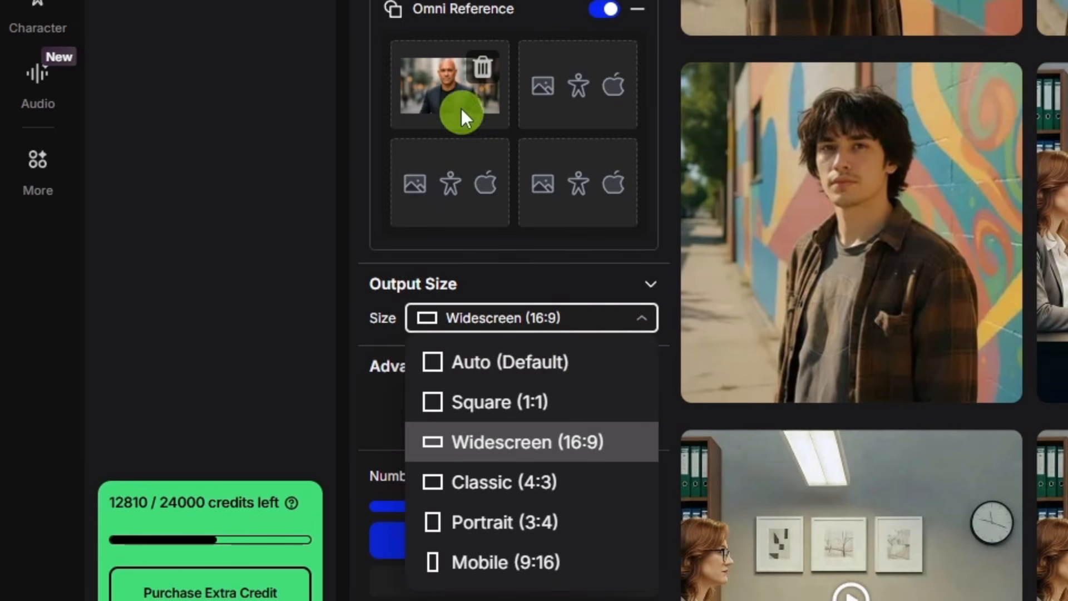
click(559, 264)
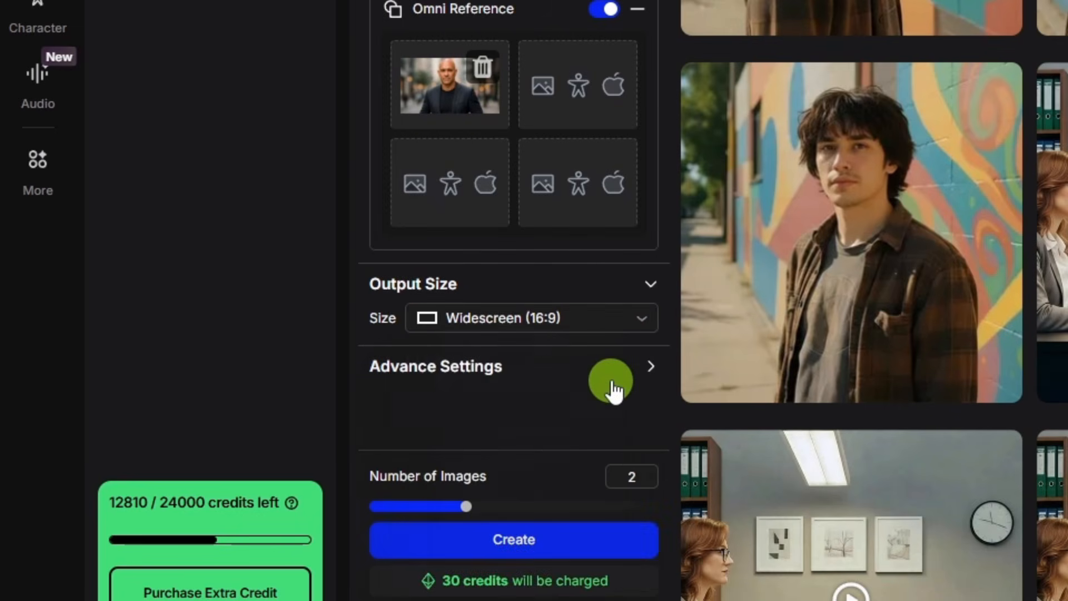
click(647, 371)
scroll(509, 348, down, 1)
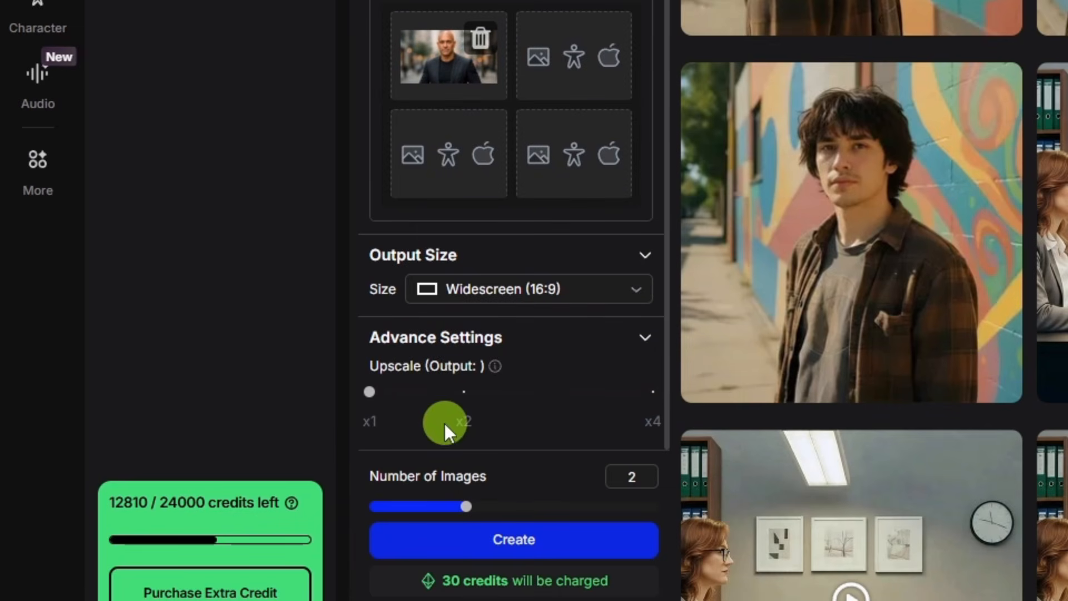
click(643, 340)
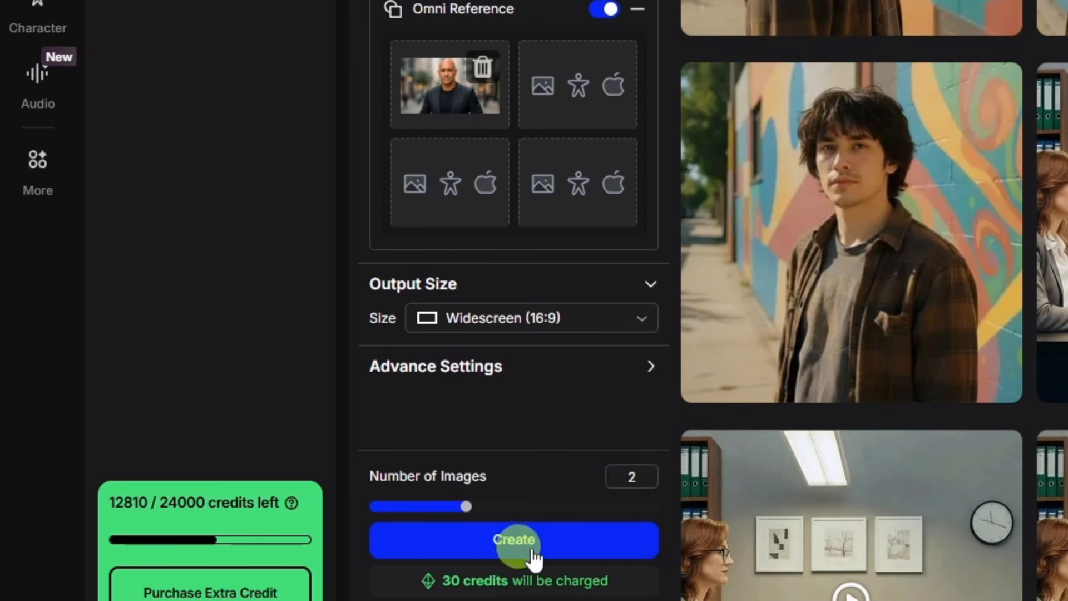
Generate two widescreen images of the man on the treadmill and open the second one full size
click(559, 543)
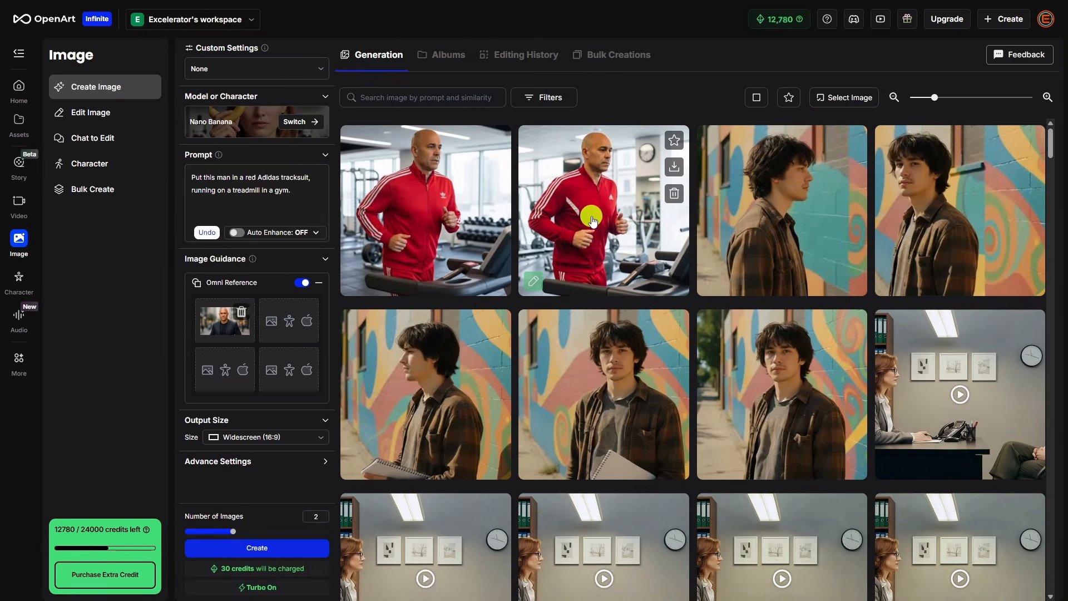
click(591, 217)
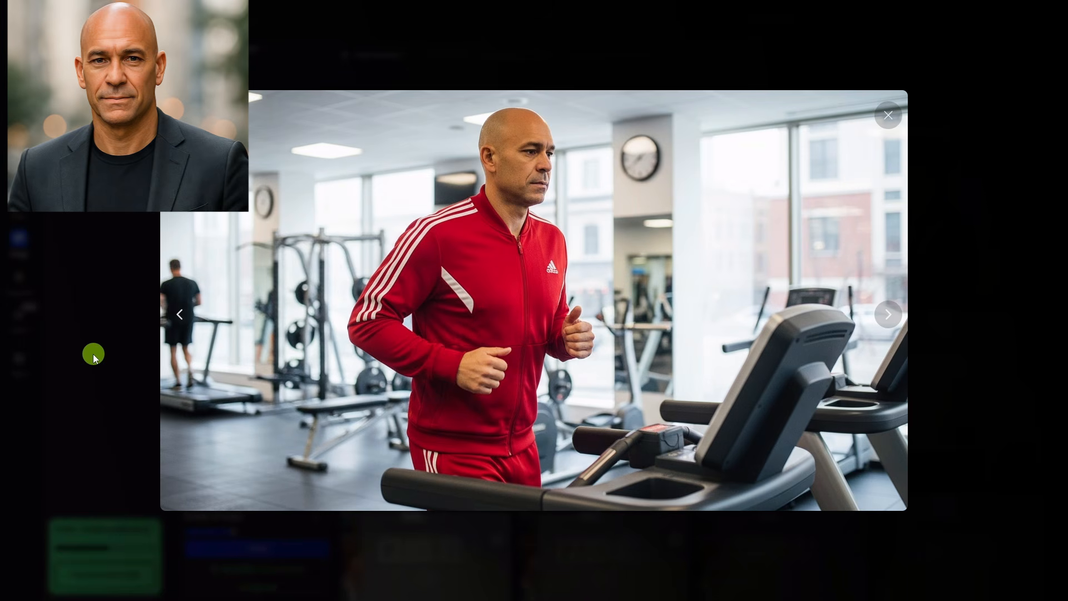